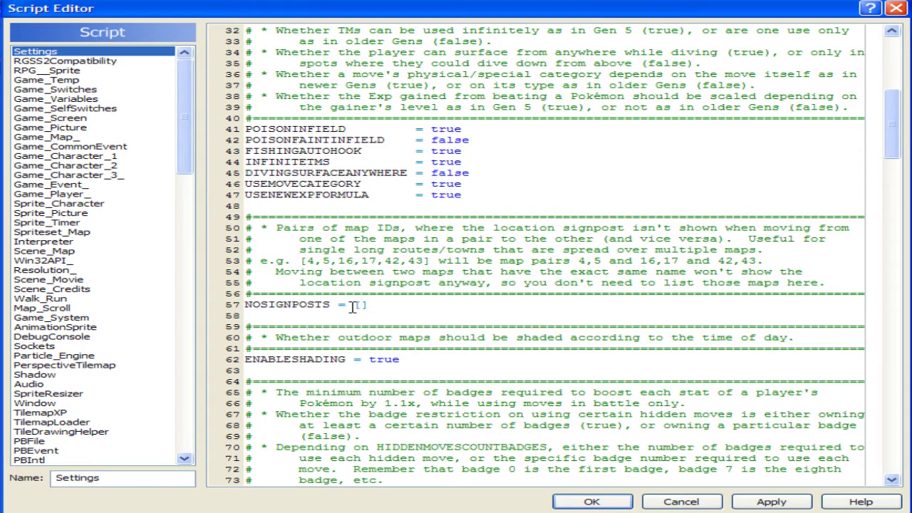
type("1,2")
mouse_move(359, 305)
left_mouse_down()
mouse_move(389, 305)
mouse_move(366, 305)
left_mouse_up()
left_click(401, 306)
left_click_drag(361, 305, 381, 305)
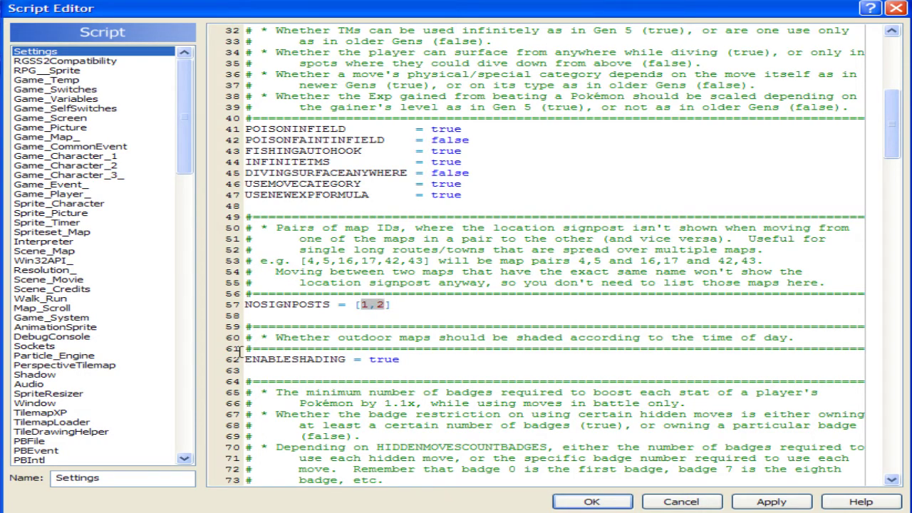
key("BackSpace")
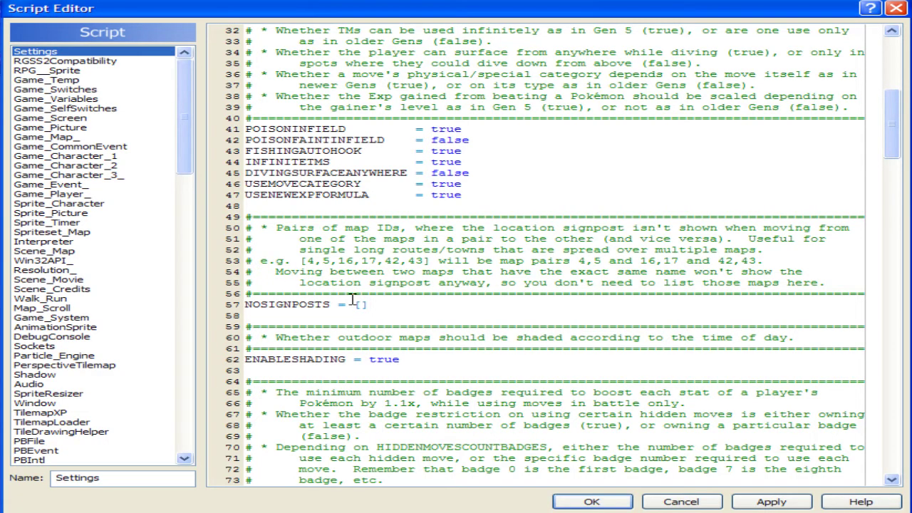
Examine the ENABLESHADING setting for outdoor maps and the block of BADGESBOOST settings in the Settings script.
scroll(394, 319, "down", 1)
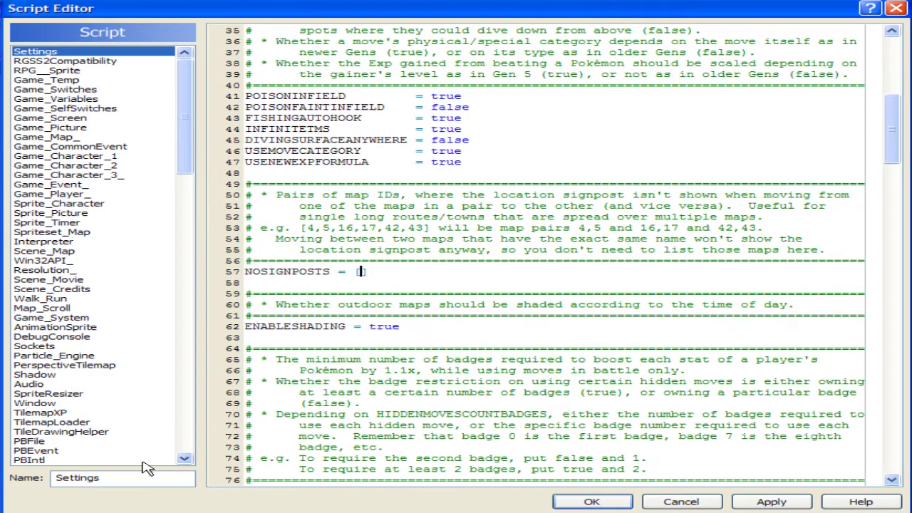
left_click_drag(245, 326, 401, 328)
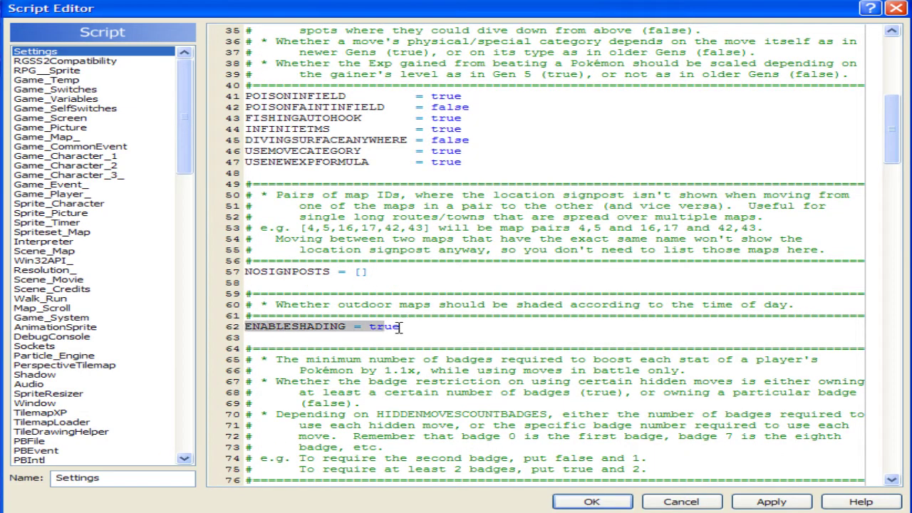
left_click(477, 322)
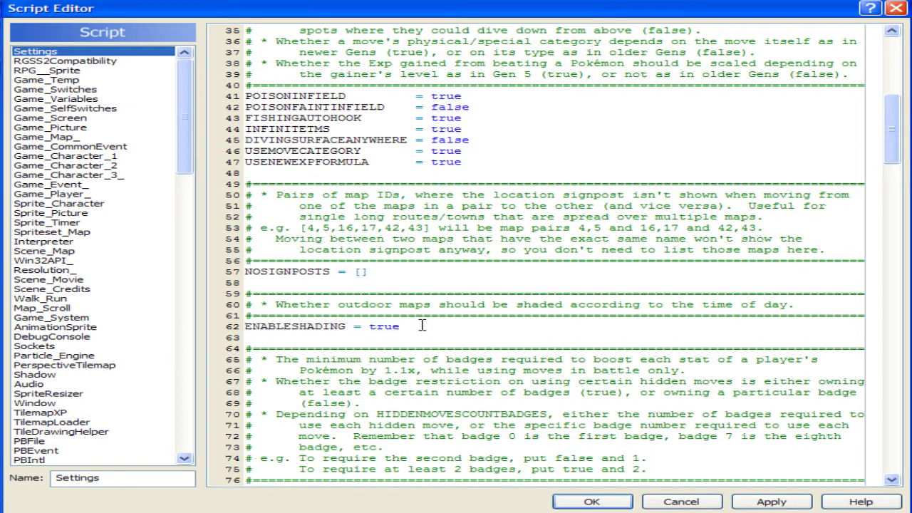
left_click_drag(292, 329, 347, 329)
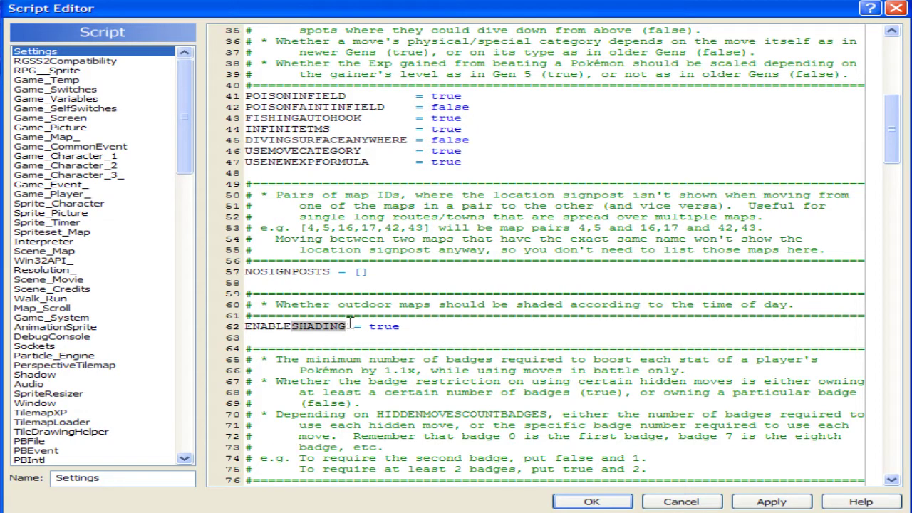
left_click(353, 325)
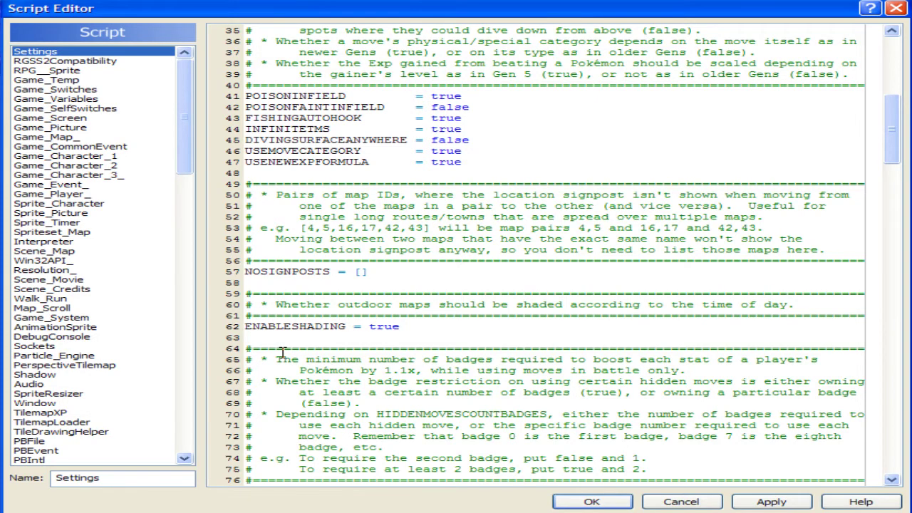
scroll(282, 352, "down", 7)
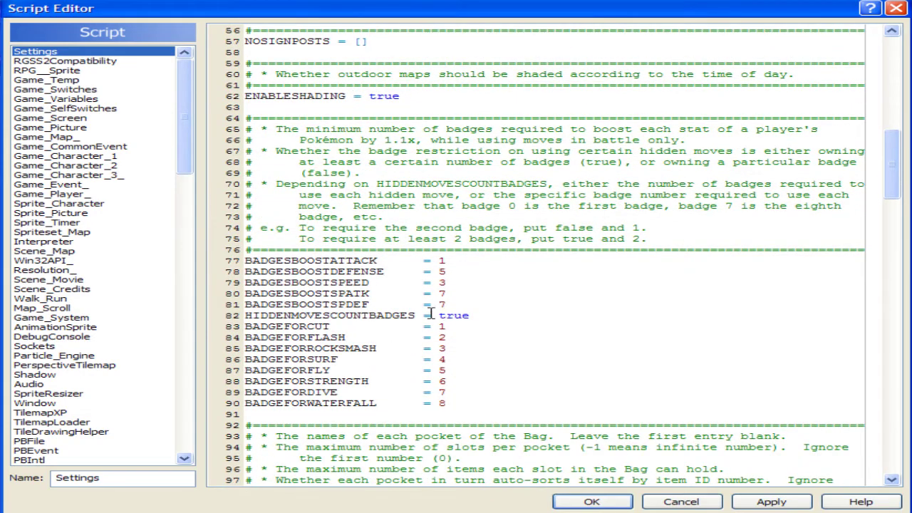
scroll(258, 272, "down", 1)
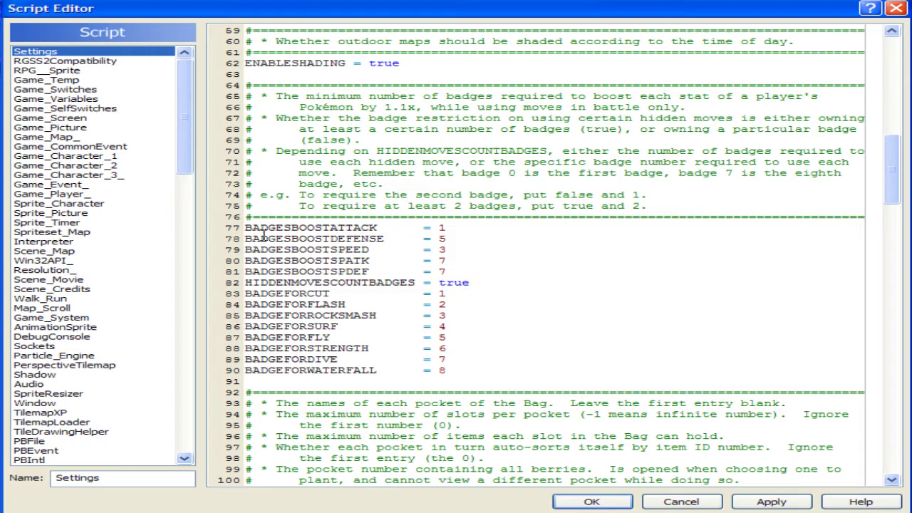
left_click_drag(377, 272, 250, 227)
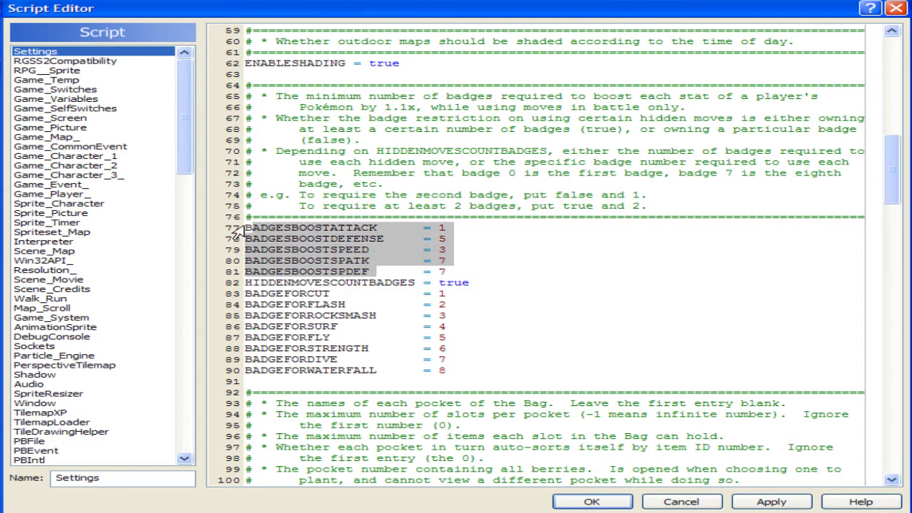
left_click(246, 227)
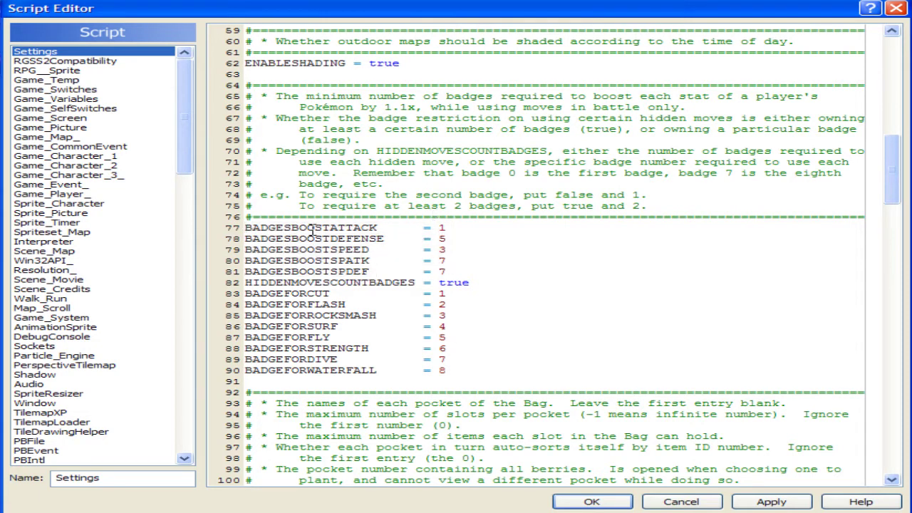
left_click_drag(246, 228, 245, 282)
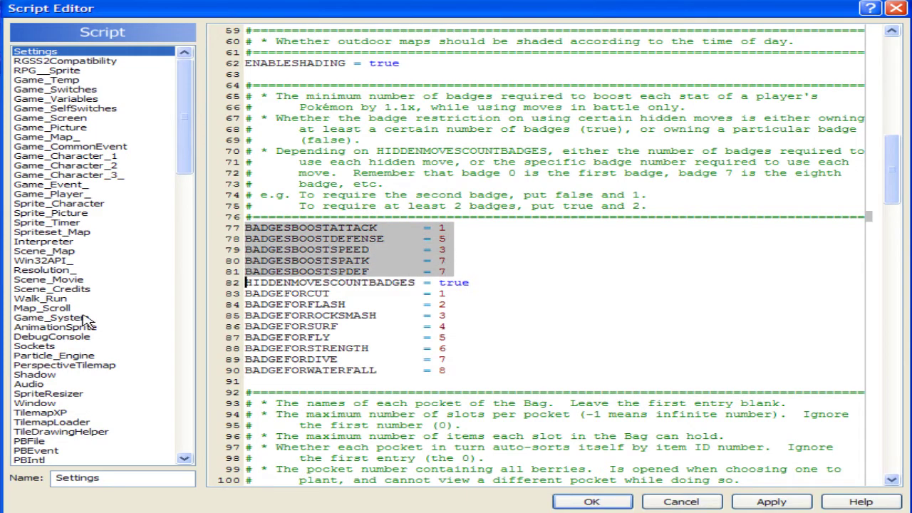
left_click(483, 270)
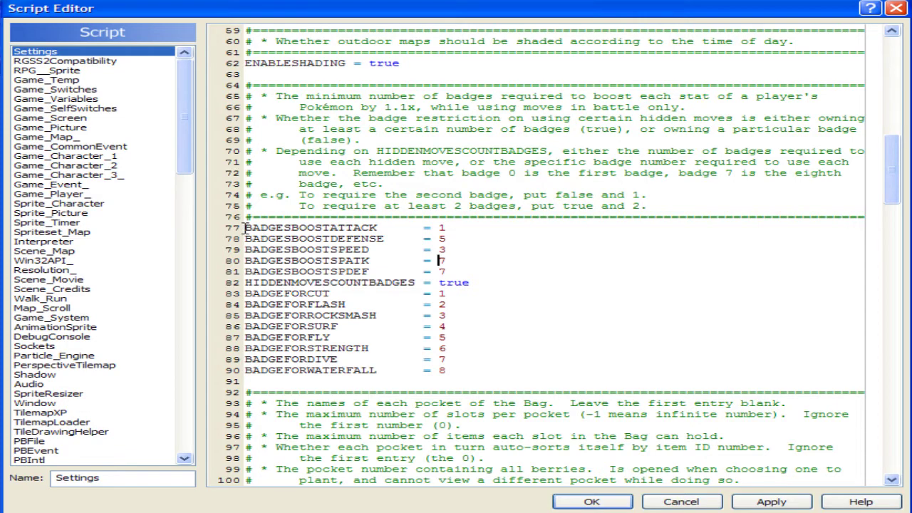
Examine the badge numbers assigned to the Attack, Defense, Speed, special attack and special defense boosts.
left_click(449, 227)
left_click_drag(452, 227, 318, 230)
left_click(393, 238)
left_click(393, 228)
left_click_drag(330, 238, 391, 242)
left_click(401, 246)
double_click(442, 240)
left_click(354, 262)
left_click_drag(439, 261, 457, 283)
left_click(449, 271)
left_click_drag(449, 272, 439, 261)
left_click(432, 261)
double_click(441, 262)
Examine the HIDDENMOVESCOUNTBADGES setting and the badge requirements for each hidden move from Cut to Waterfall.
left_click_drag(252, 283, 432, 283)
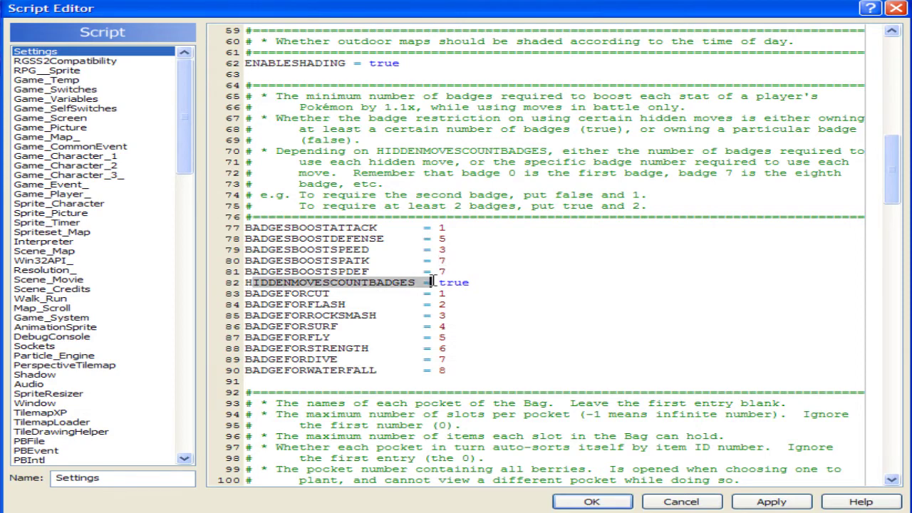
left_click(515, 284)
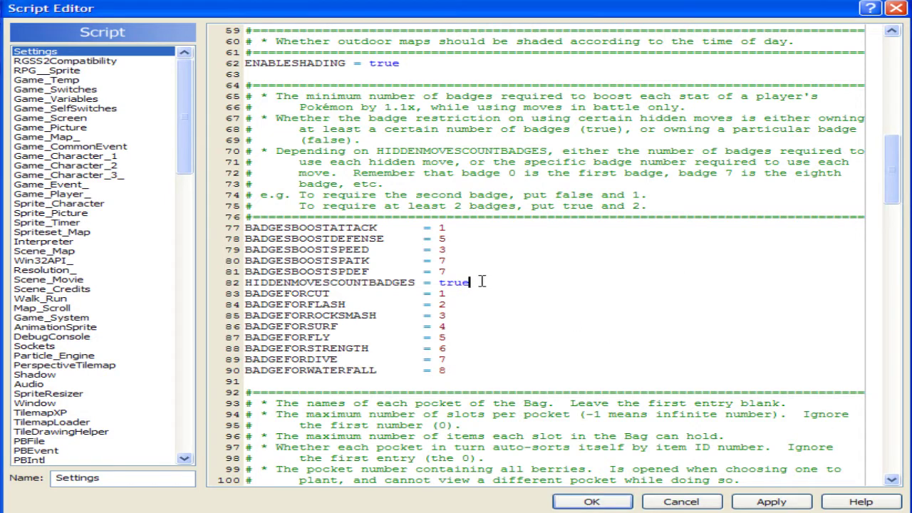
left_click_drag(436, 283, 470, 283)
left_click(472, 328)
left_click(452, 293)
left_click(459, 303)
left_click(459, 316)
left_click(460, 326)
left_click(460, 338)
left_click(460, 348)
left_click(460, 360)
left_click(460, 371)
left_click_drag(307, 294, 346, 296)
left_click(460, 293)
left_click_drag(432, 294, 429, 295)
left_click(464, 292)
left_click_drag(306, 305, 370, 316)
left_click(458, 306)
left_click(467, 314)
left_click_drag(476, 283, 444, 293)
left_click(434, 283)
left_click_drag(450, 294, 438, 294)
left_click(466, 320)
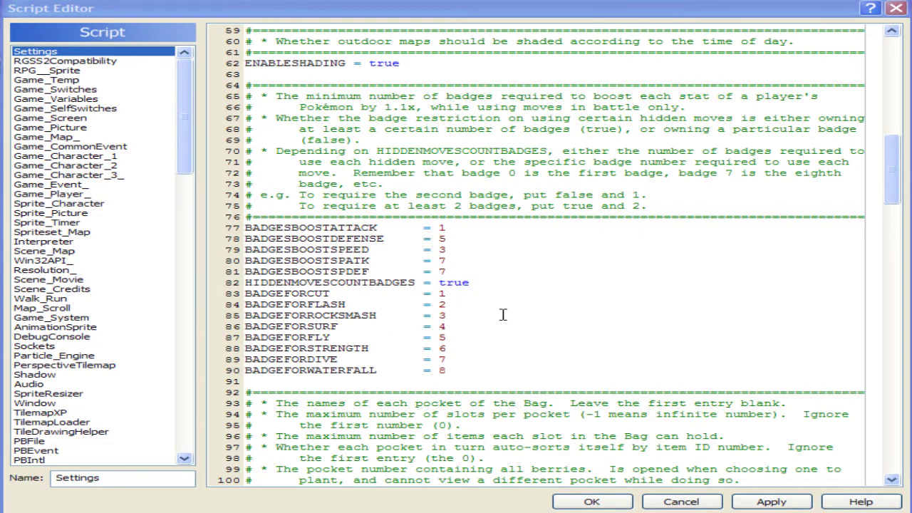
Examine the Bag pocket names listed in pbPocketNames, from Items to Key Items.
scroll(539, 243, "down", 8)
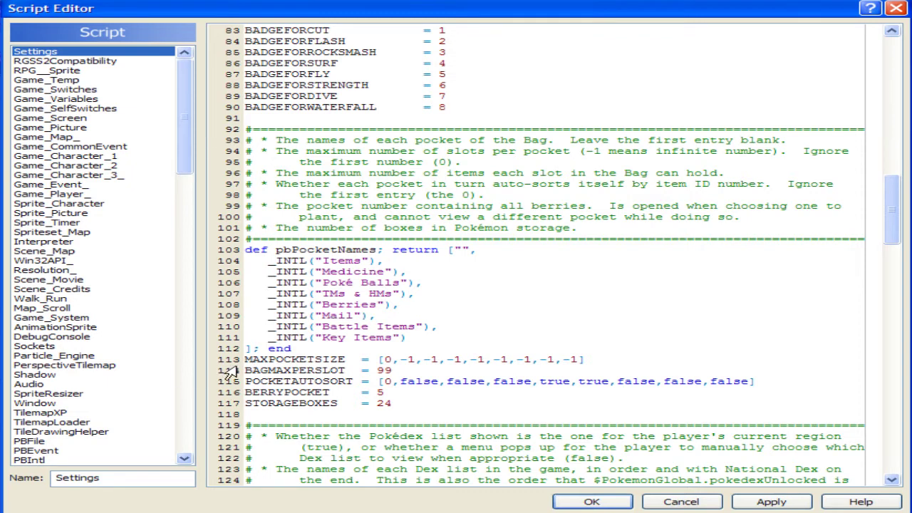
left_click_drag(276, 249, 385, 250)
left_click(424, 261)
left_click_drag(321, 260, 383, 337)
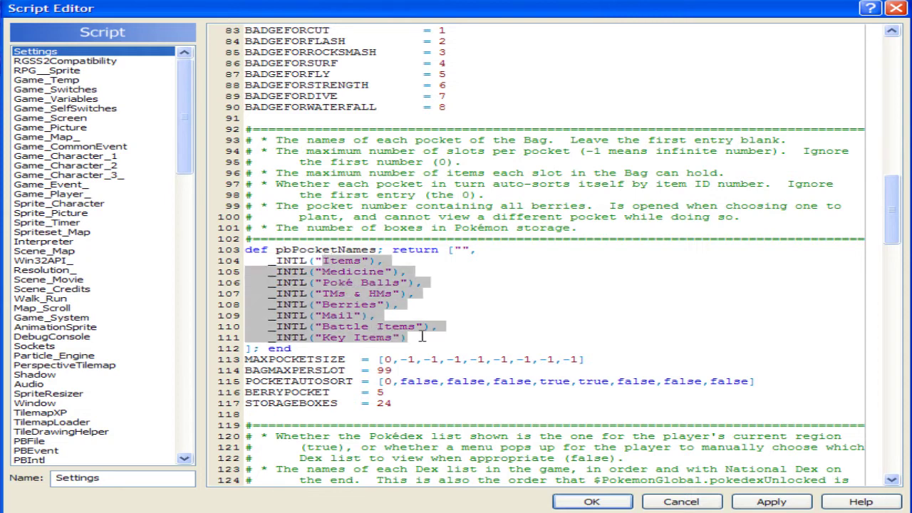
left_click(476, 332)
left_click_drag(321, 259, 368, 262)
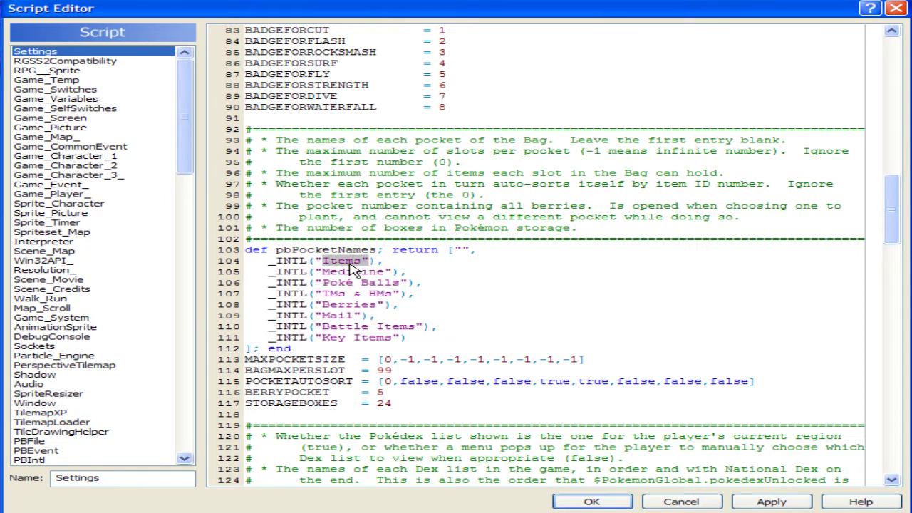
left_click_drag(314, 272, 506, 282)
left_click(392, 284)
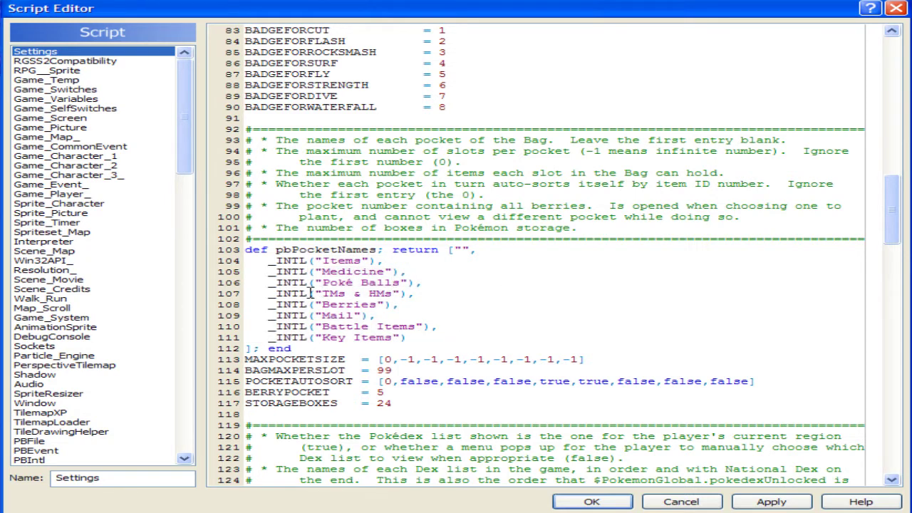
left_click_drag(314, 292, 402, 294)
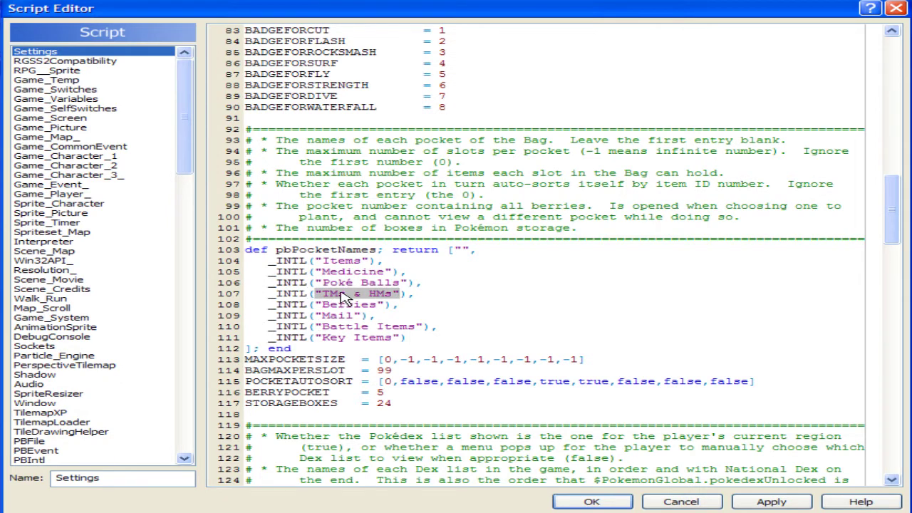
left_click_drag(328, 304, 369, 305)
left_click_drag(312, 316, 433, 326)
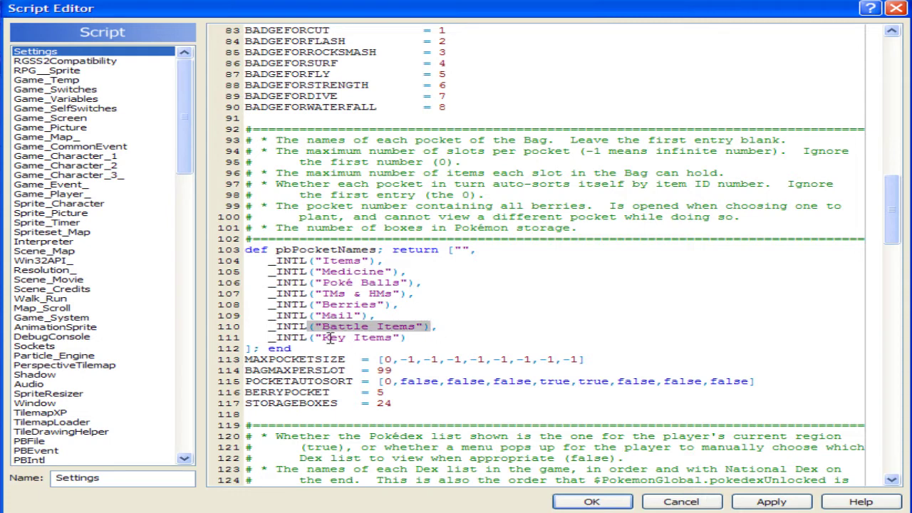
left_click_drag(314, 337, 404, 348)
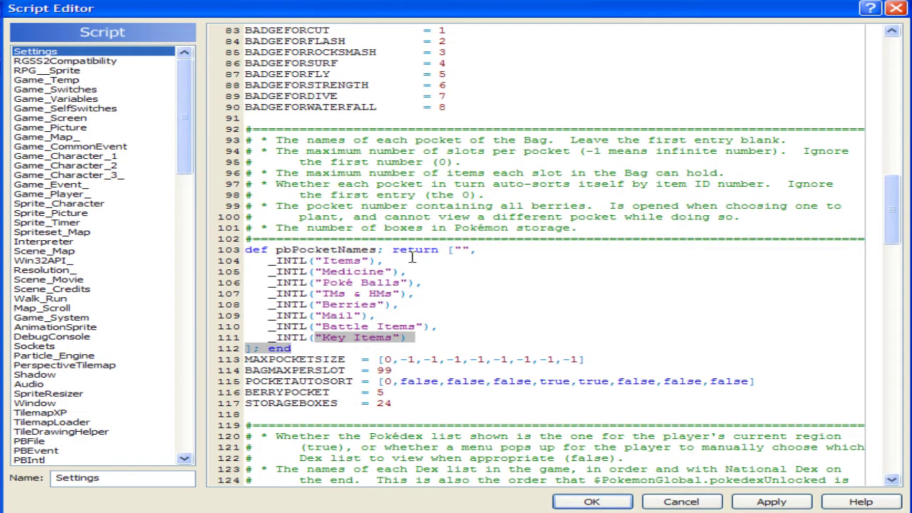
left_click(369, 292)
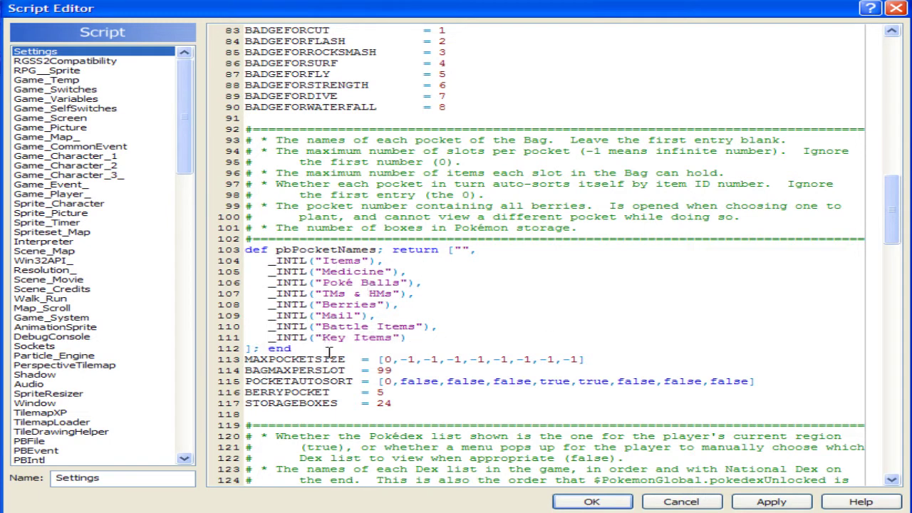
left_click_drag(360, 263, 322, 262)
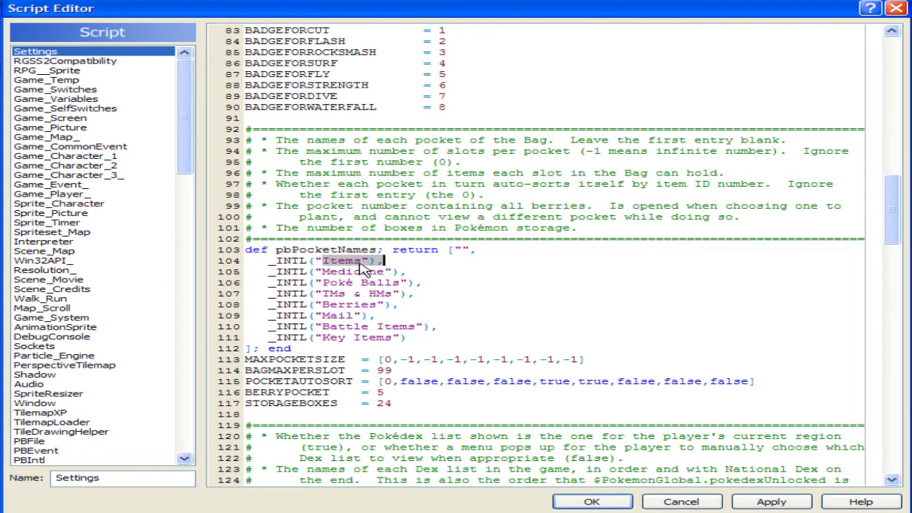
left_click(360, 262)
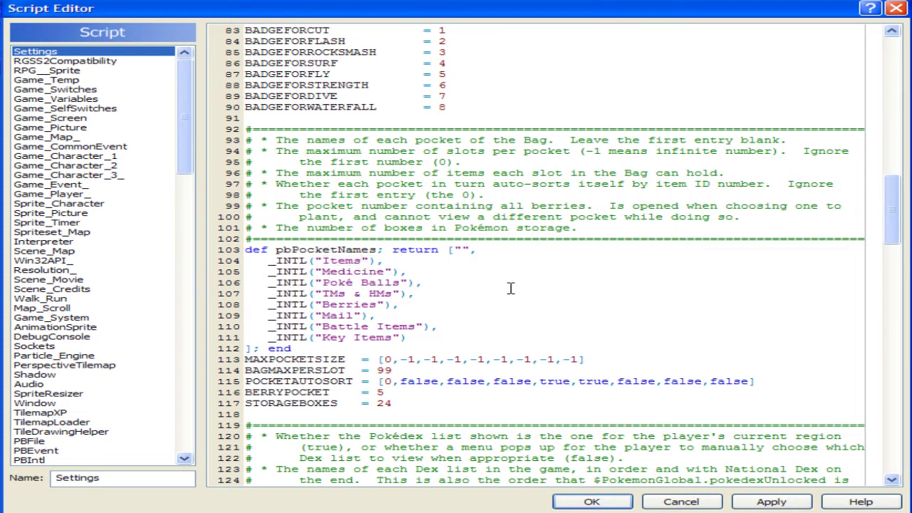
left_click_drag(324, 262, 361, 262)
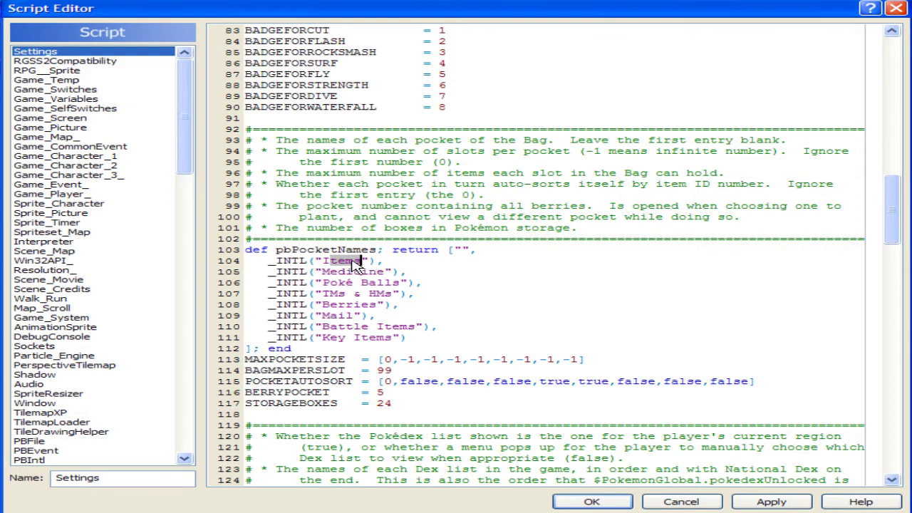
Rename the "Medicine" pocket to "Medizin" in pbPocketNames.
left_click(361, 272)
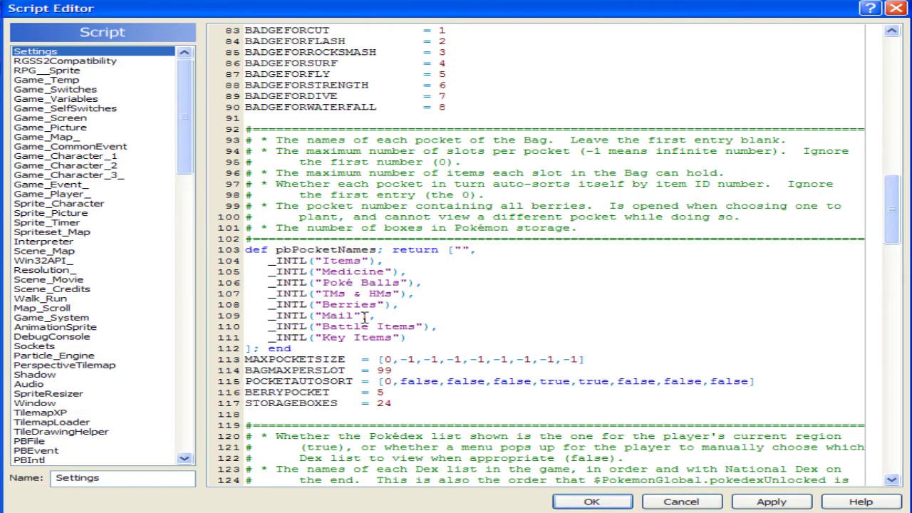
key("Delete")
left_click(469, 296)
left_click_drag(322, 272, 368, 271)
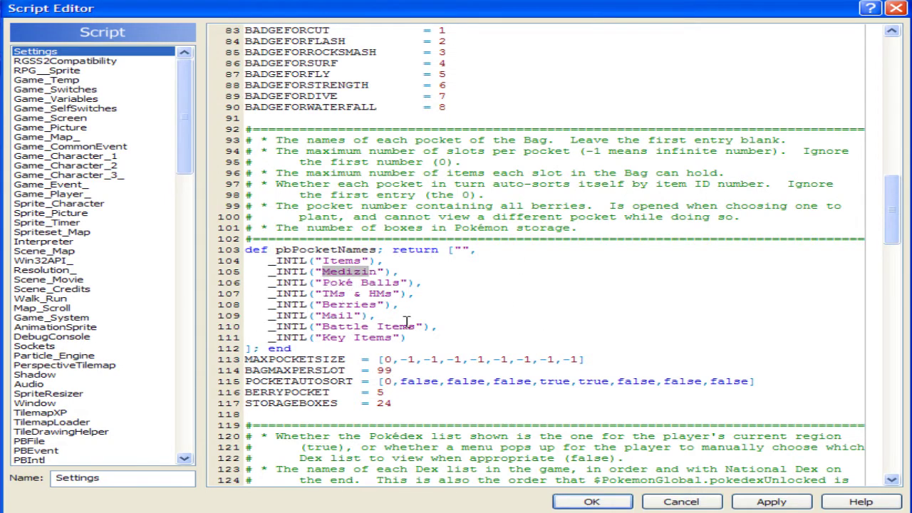
Select the whole "Key Items" entry in the pbPocketNames list.
left_click(421, 340)
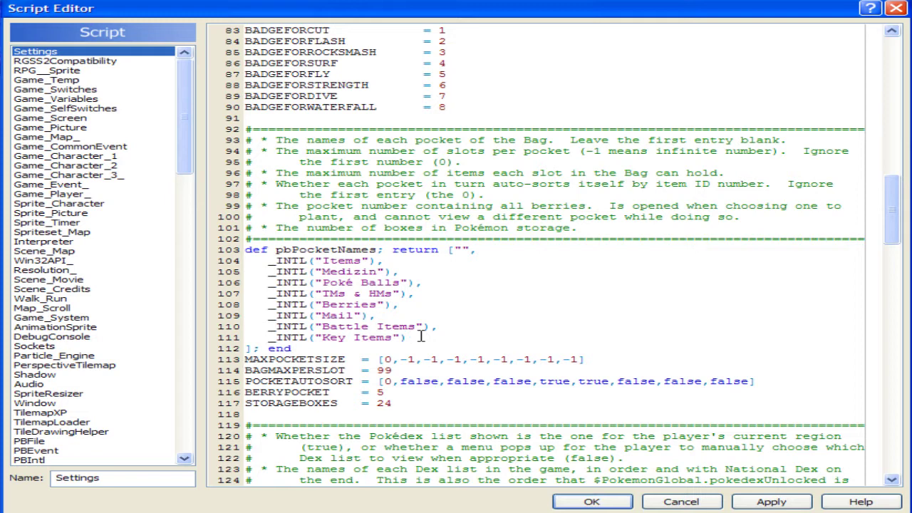
left_click_drag(268, 337, 430, 342)
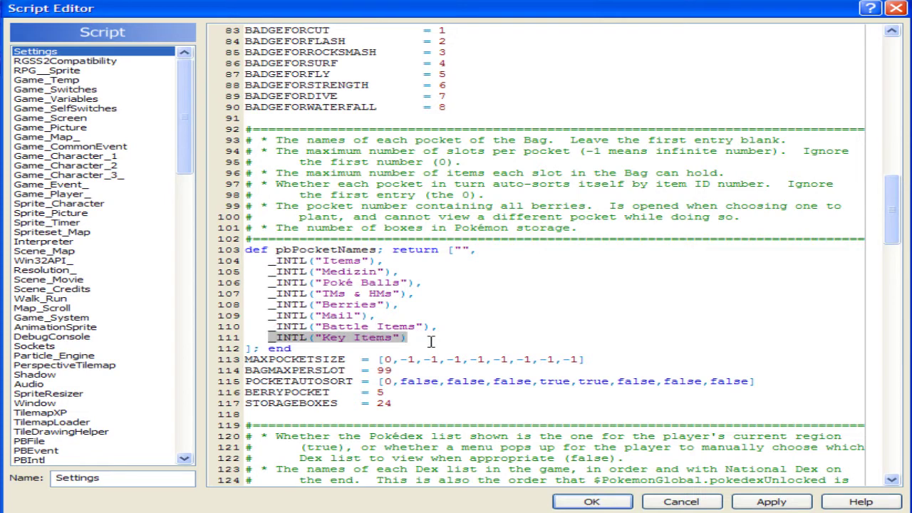